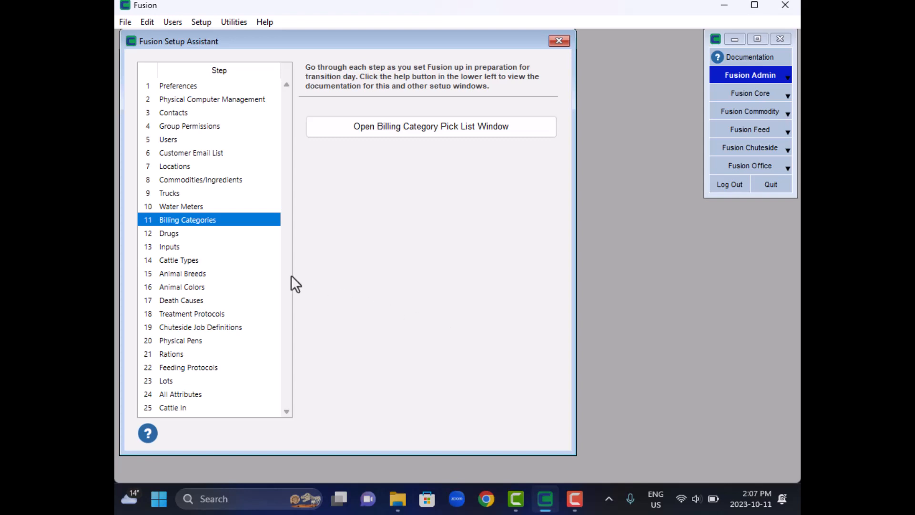
Open the list of inputs from step 13 of the Setup Assistant
{"action": "key", "text": "Down"}
{"action": "key", "text": "Down"}
{"action": "left_click", "coordinate": [439, 133]}
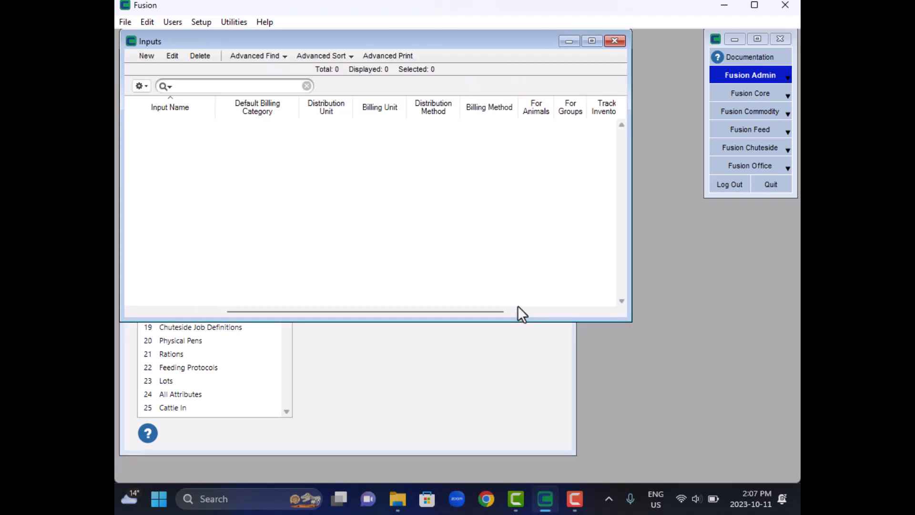
{"action": "left_click", "coordinate": [658, 127]}
{"action": "left_click", "coordinate": [202, 23]}
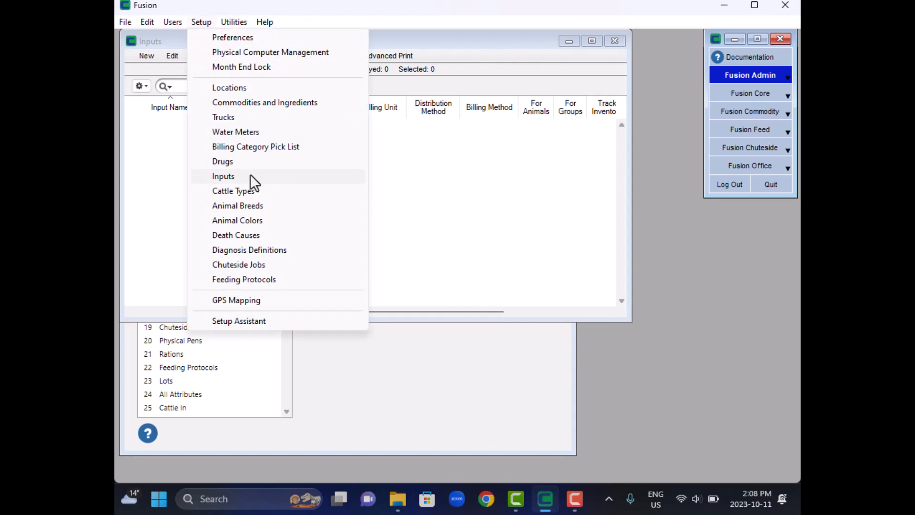
{"action": "left_click", "coordinate": [481, 45]}
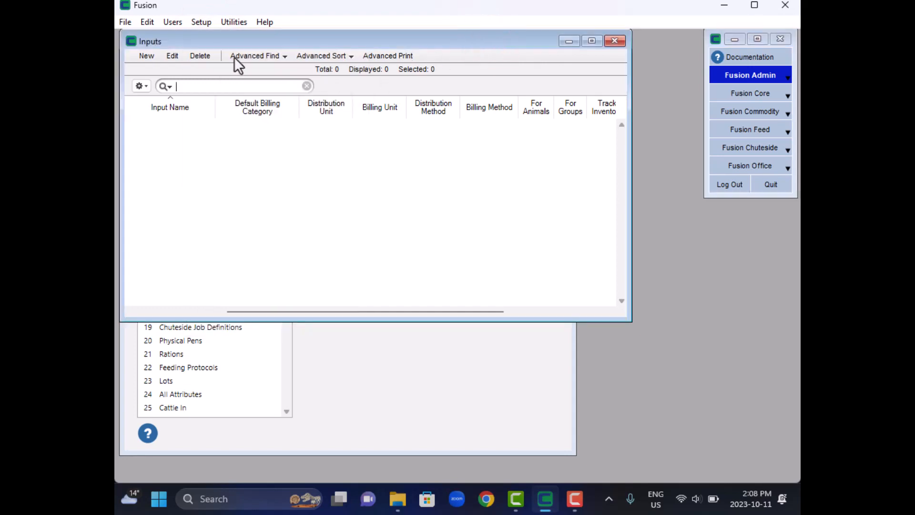
Start a new input record and name it "Straw Bedding"
{"action": "left_click", "coordinate": [147, 56]}
{"action": "type", "text": "Straw "}
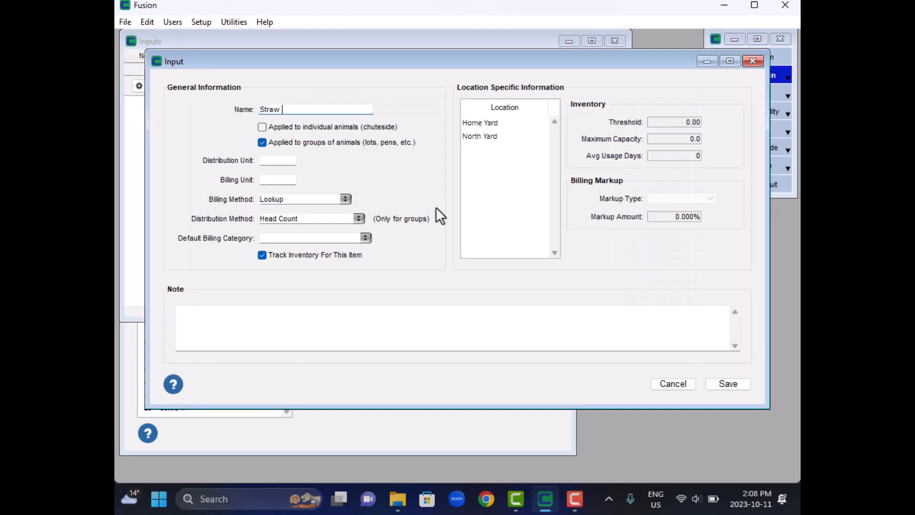
{"action": "type", "text": "Bedding"}
{"action": "key", "text": "Tab"}
Set the distribution and billing units of the new input to tag
{"action": "type", "text": "tag"}
{"action": "key", "text": "Tab"}
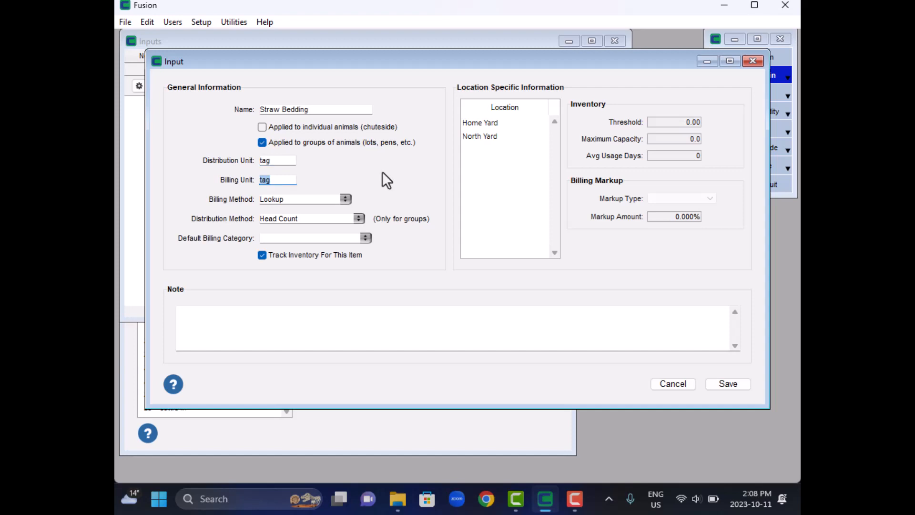
{"action": "key", "text": "Tab"}
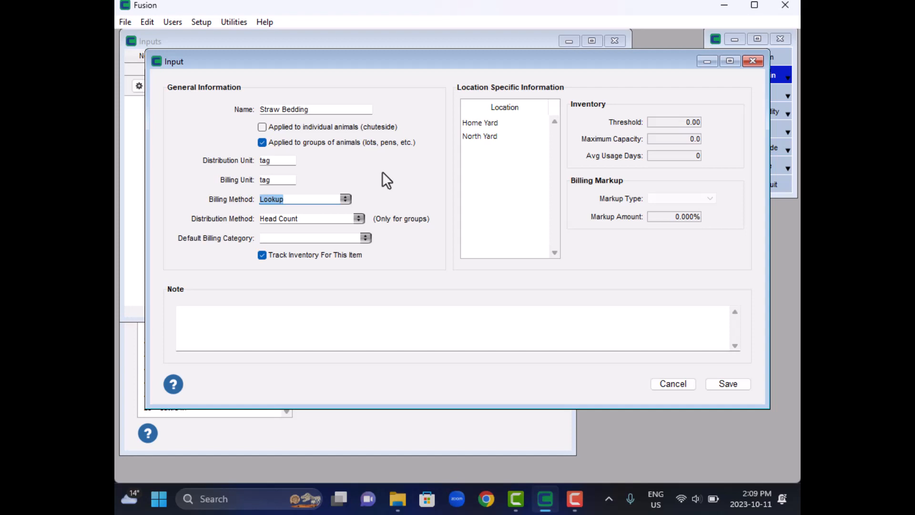
Set the Straw Bedding input's distribution unit to bale and its billing unit to t
{"action": "left_click", "coordinate": [284, 160]}
{"action": "key", "text": "BackSpace"}
{"action": "key", "text": "BackSpace"}
{"action": "key", "text": "BackSpace"}
{"action": "type", "text": "bale"}
{"action": "key", "text": "Tab"}
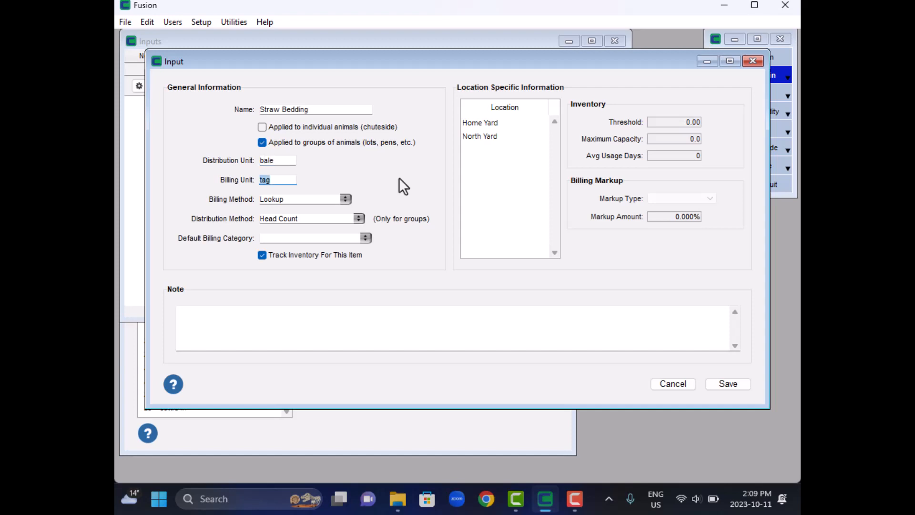
{"action": "type", "text": "t"}
{"action": "key", "text": "Tab"}
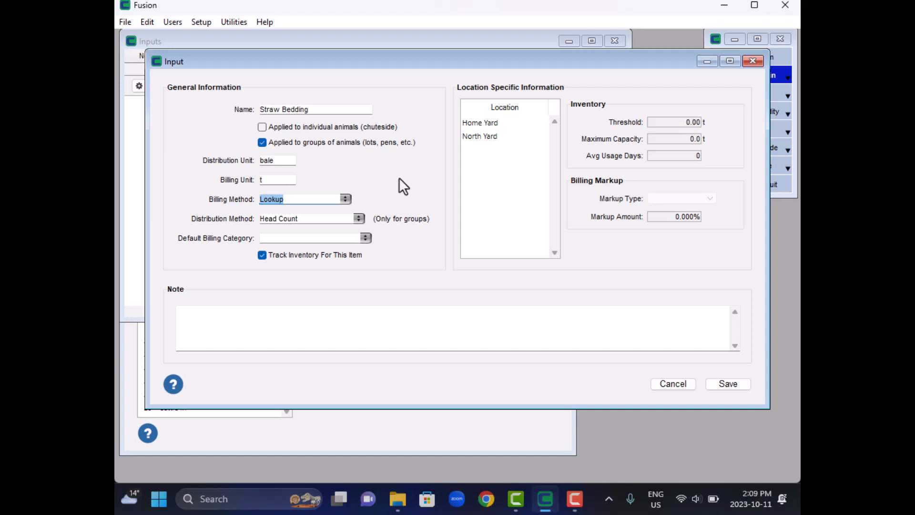
Keep the Lookup billing method and Head Count distribution method, and set the default billing category to Bedding
{"action": "left_click", "coordinate": [346, 198]}
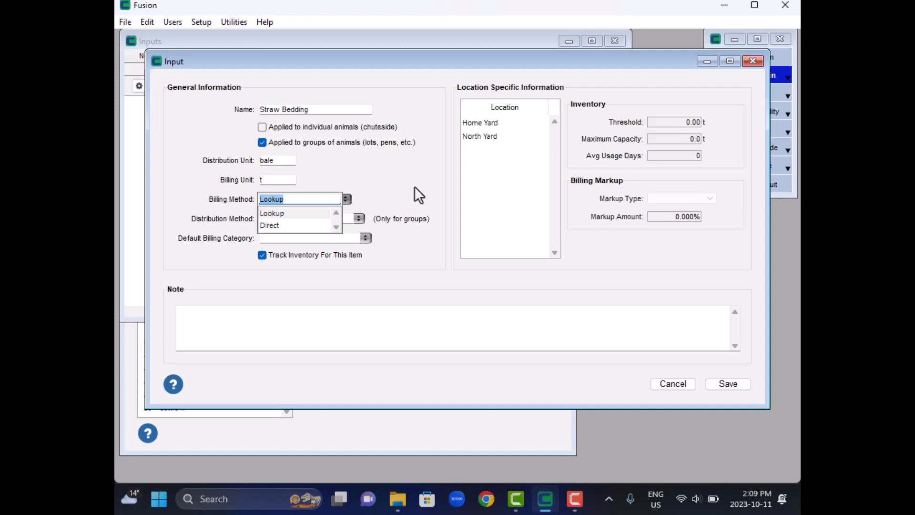
{"action": "key", "text": "Tab"}
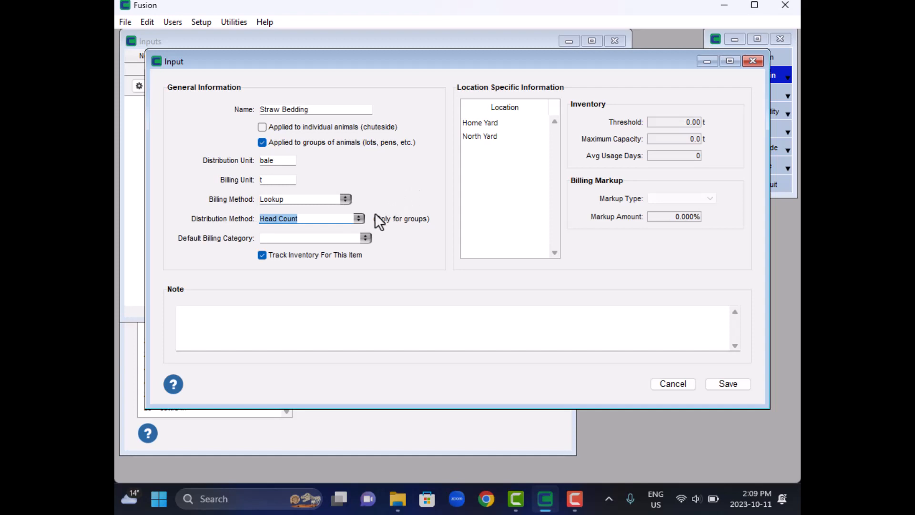
{"action": "left_click", "coordinate": [360, 219]}
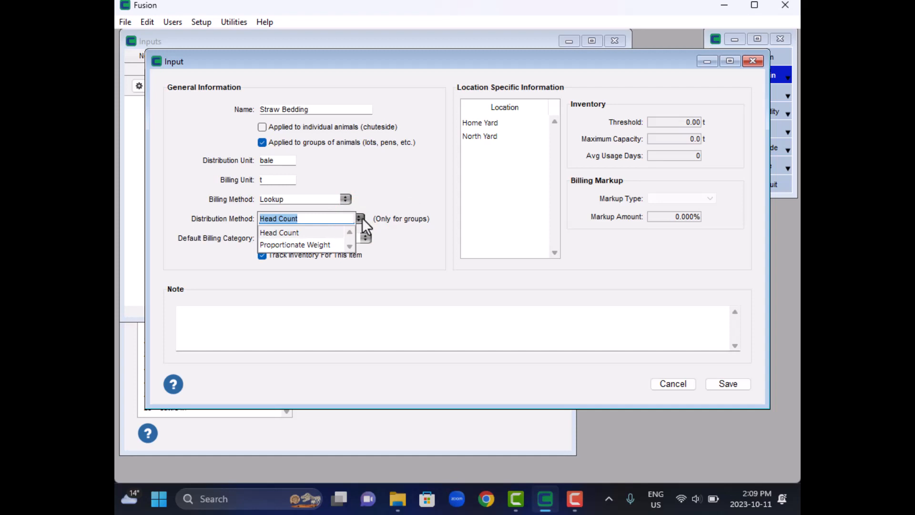
{"action": "key", "text": "Tab"}
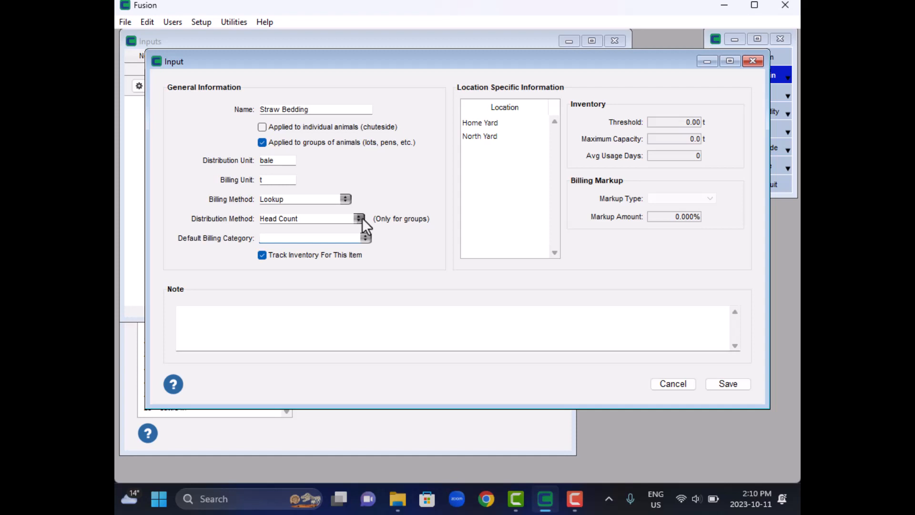
{"action": "type", "text": "Bedding"}
{"action": "key", "text": "Tab"}
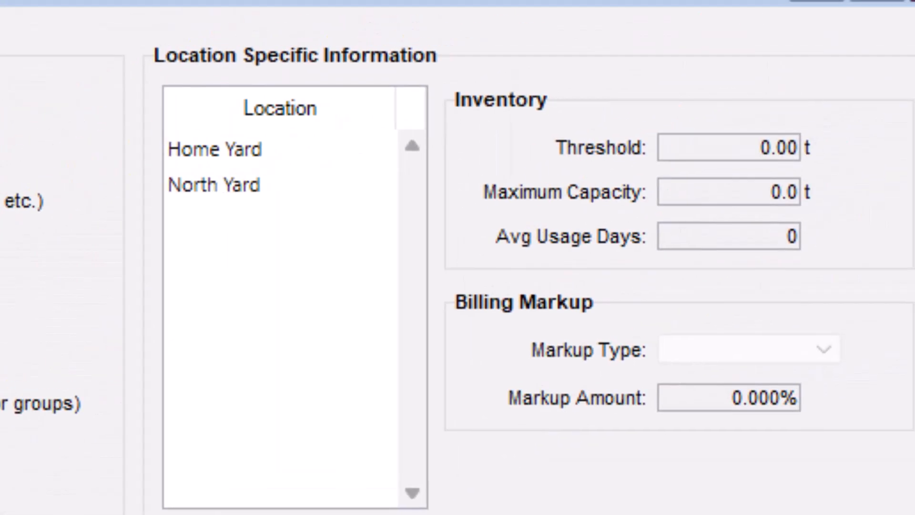
For the Home Yard location, set the inventory threshold to 50 t and the average usage days to 30
{"action": "left_click", "coordinate": [274, 150]}
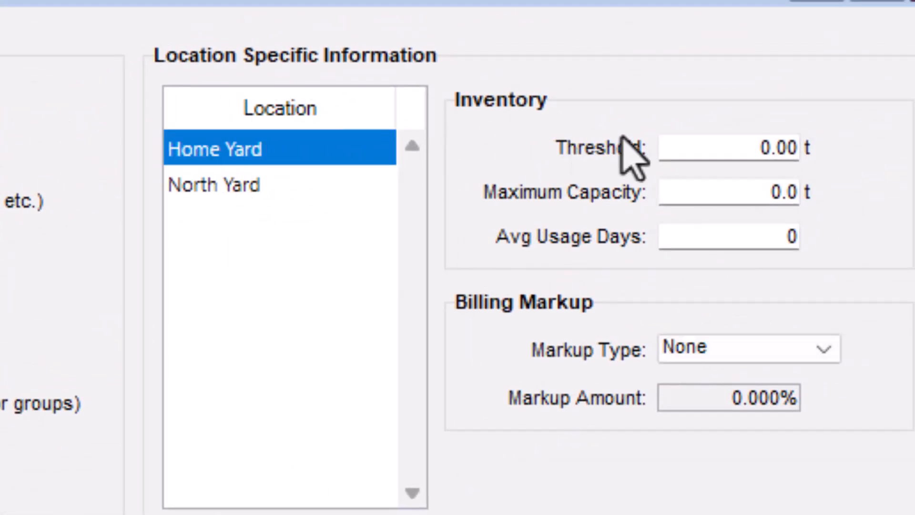
{"action": "left_click", "coordinate": [767, 148]}
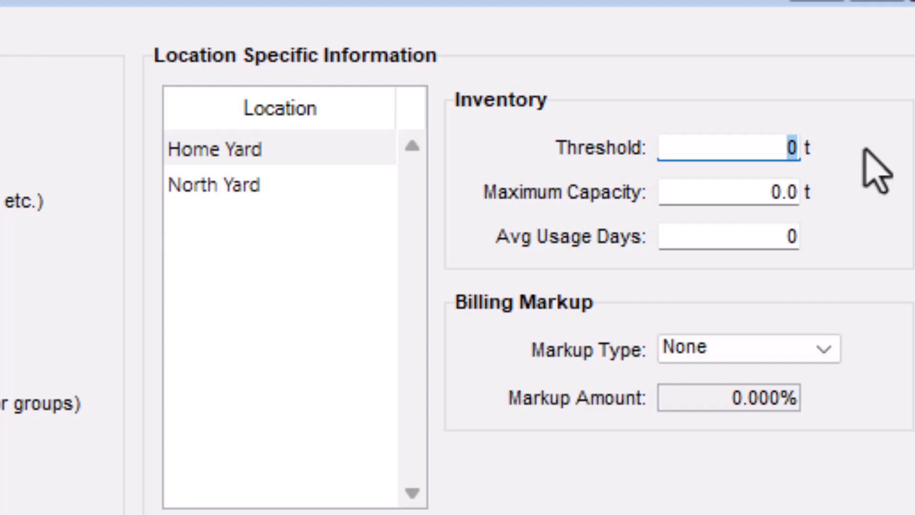
{"action": "type", "text": "50"}
{"action": "key", "text": "Tab"}
{"action": "key", "text": "Tab"}
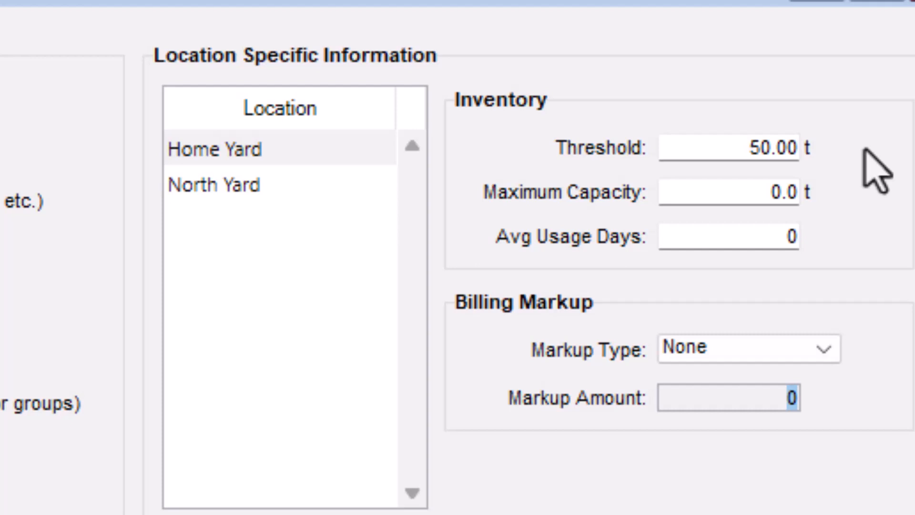
{"action": "key", "text": "Tab"}
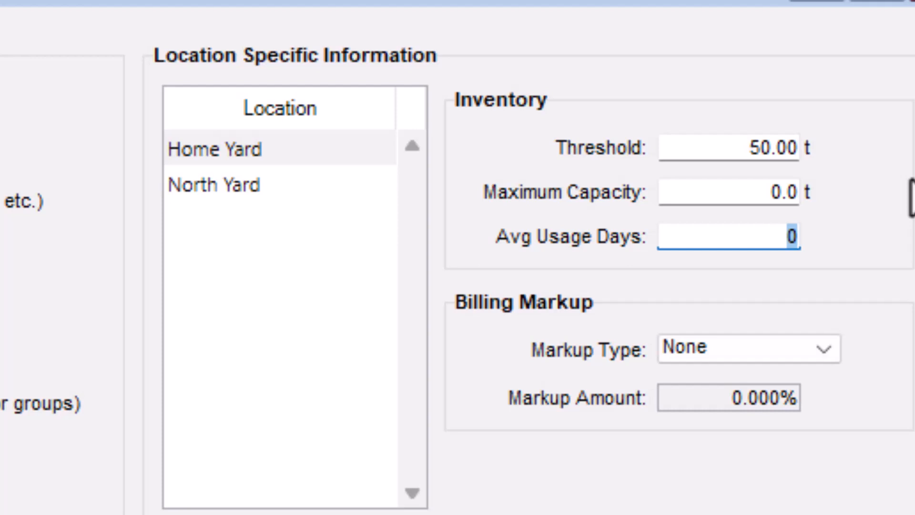
{"action": "type", "text": "30"}
{"action": "key", "text": "Tab"}
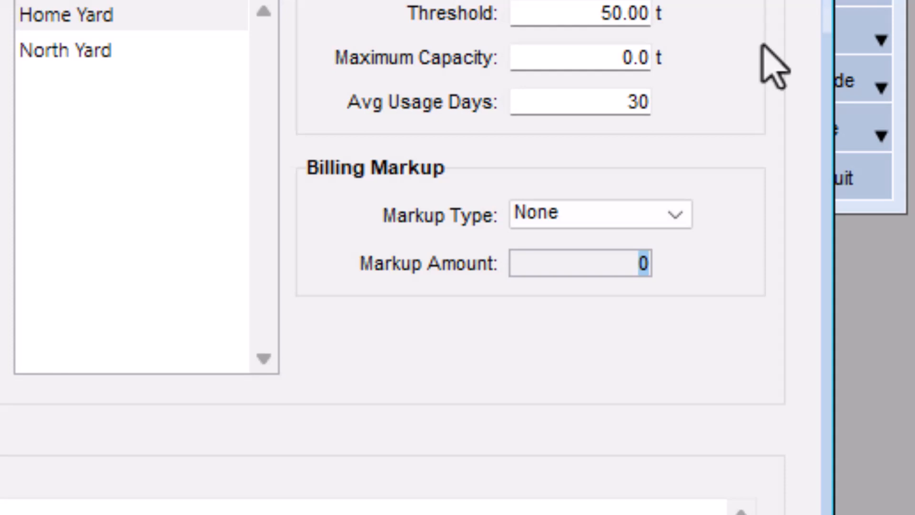
Set the Home Yard billing markup to a Percentage of 15% and save the input
{"action": "left_click", "coordinate": [686, 212]}
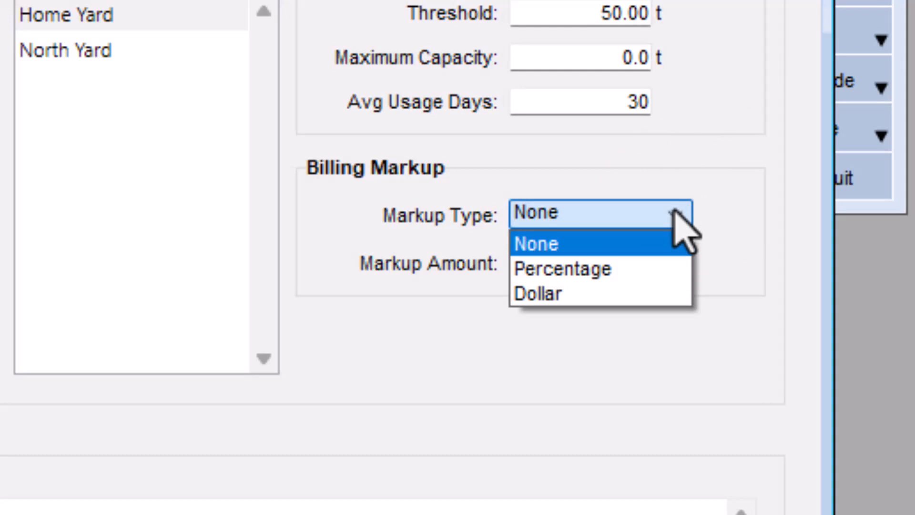
{"action": "left_click", "coordinate": [620, 269]}
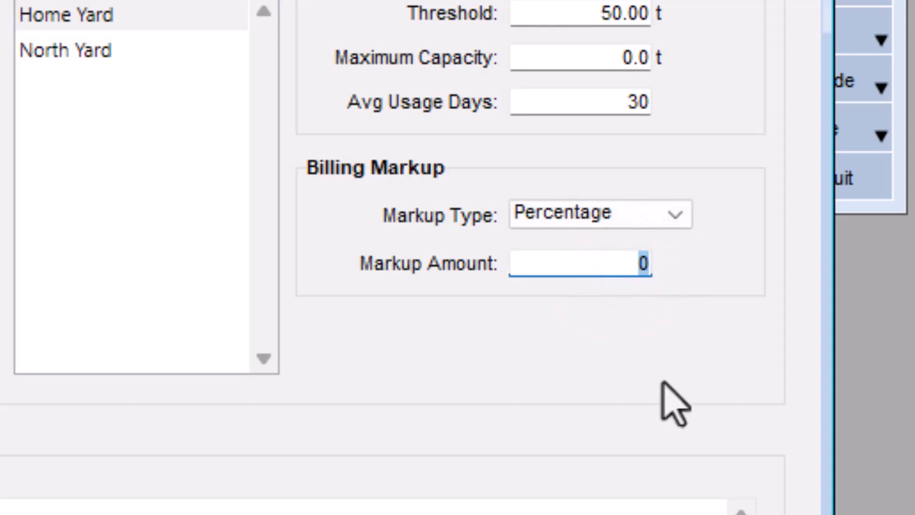
{"action": "type", "text": "15"}
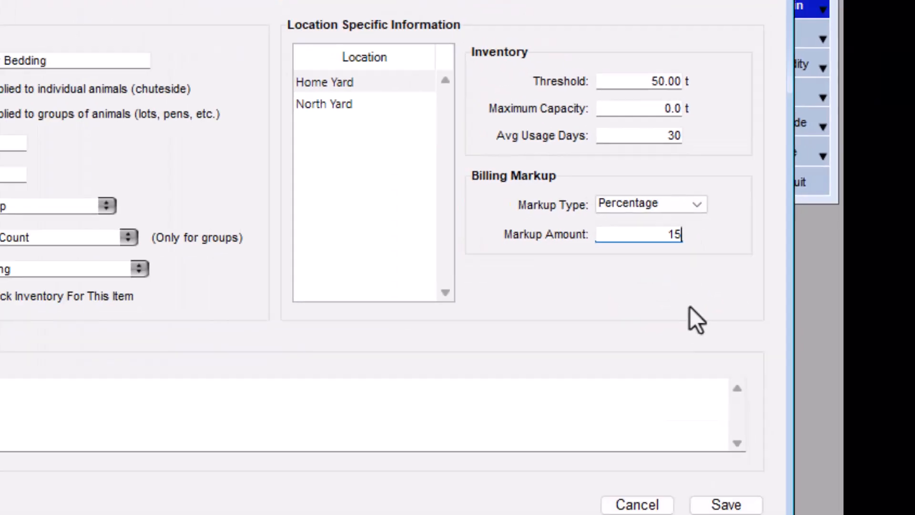
{"action": "key", "text": "Tab"}
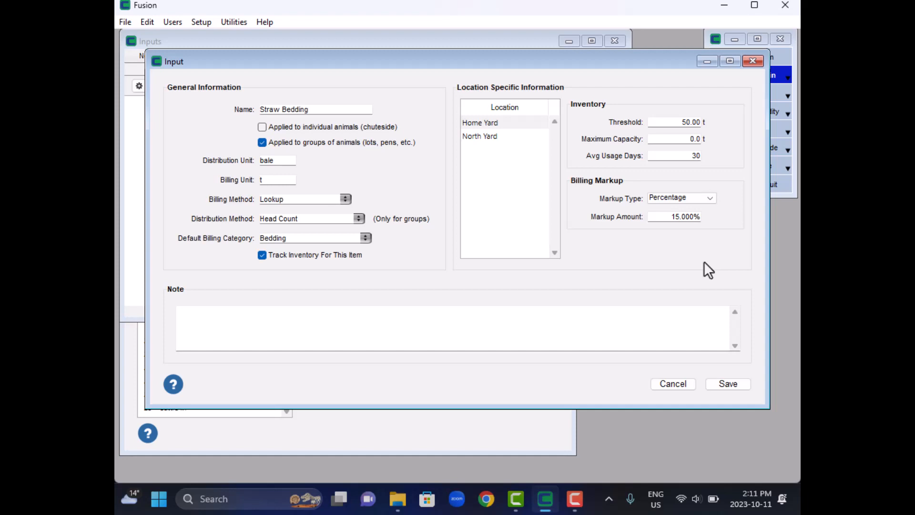
{"action": "left_click", "coordinate": [729, 384]}
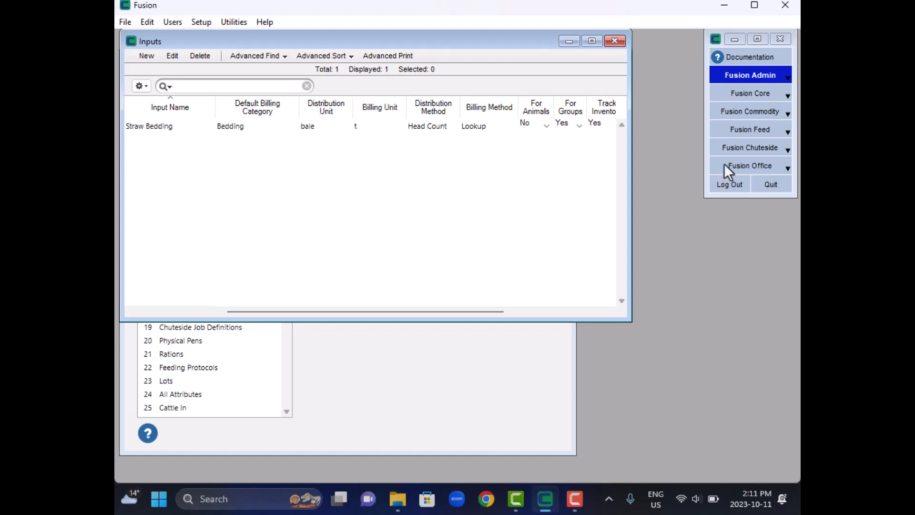
In Fusion Core, add and save an Equivalency attribute for Straw Bedding at Home Yard with 1 bale equal to 0.528 t
{"action": "left_click", "coordinate": [739, 100]}
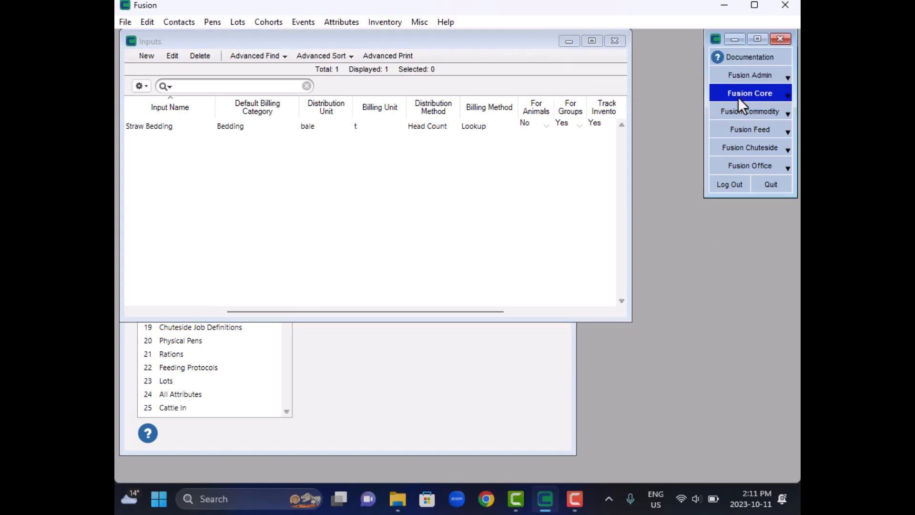
{"action": "left_click", "coordinate": [341, 22]}
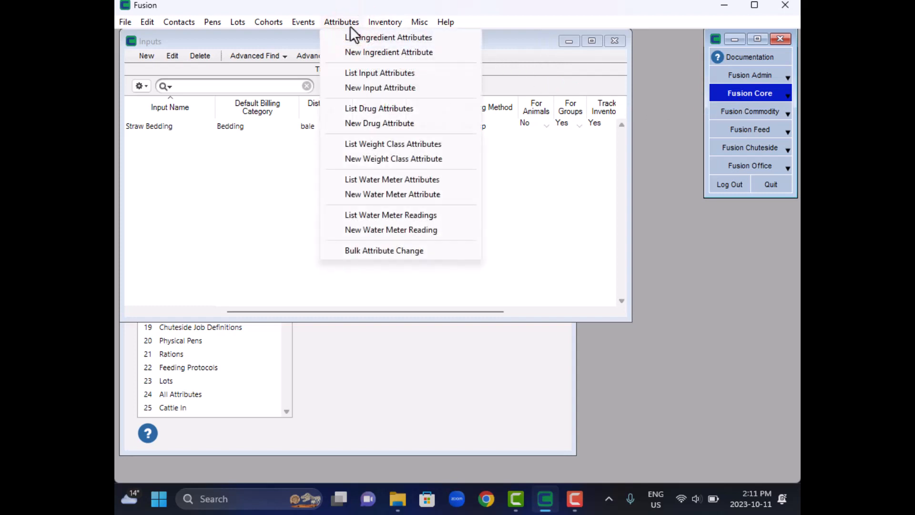
{"action": "left_click", "coordinate": [381, 86]}
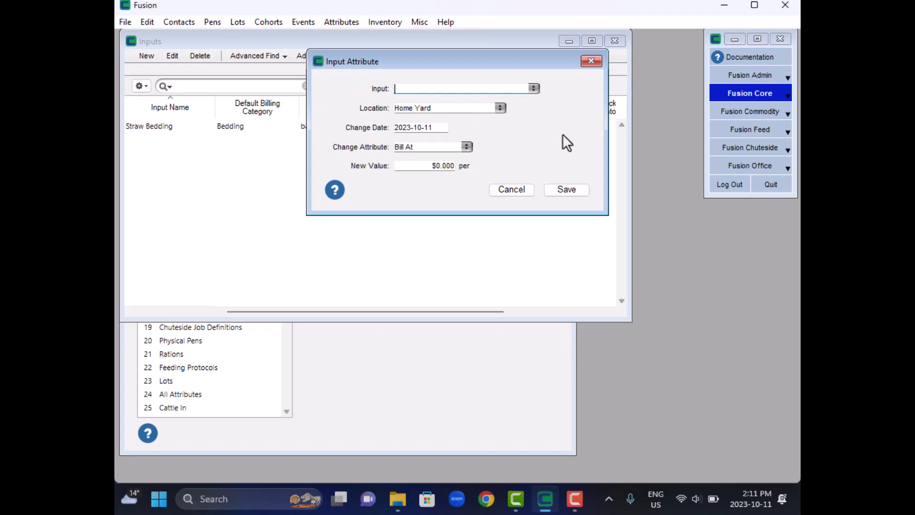
{"action": "type", "text": "Straw Bedding"}
{"action": "key", "text": "Tab"}
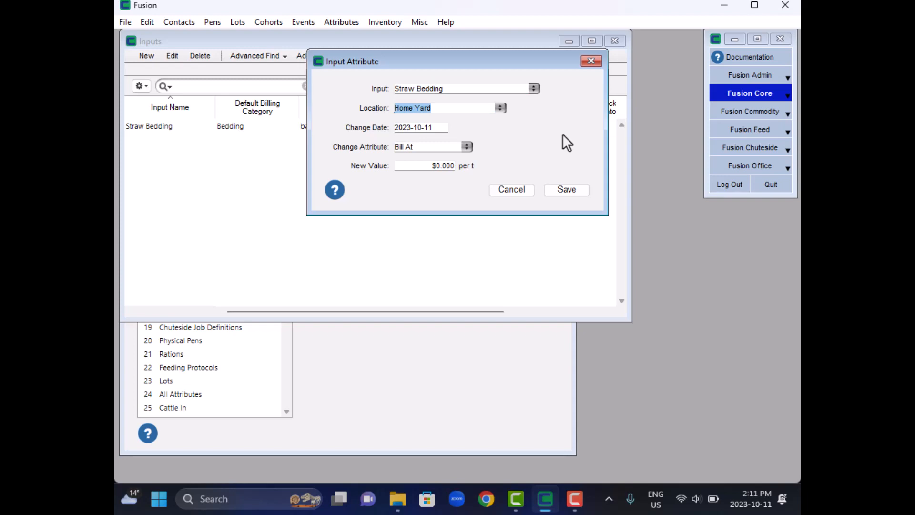
{"action": "key", "text": "Tab"}
{"action": "key", "text": "Tab"}
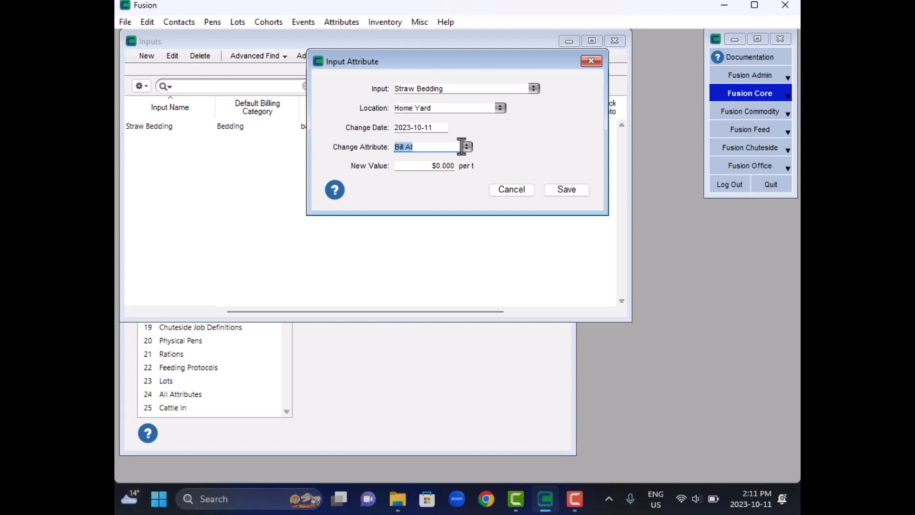
{"action": "left_click", "coordinate": [467, 147]}
{"action": "left_click", "coordinate": [440, 195]}
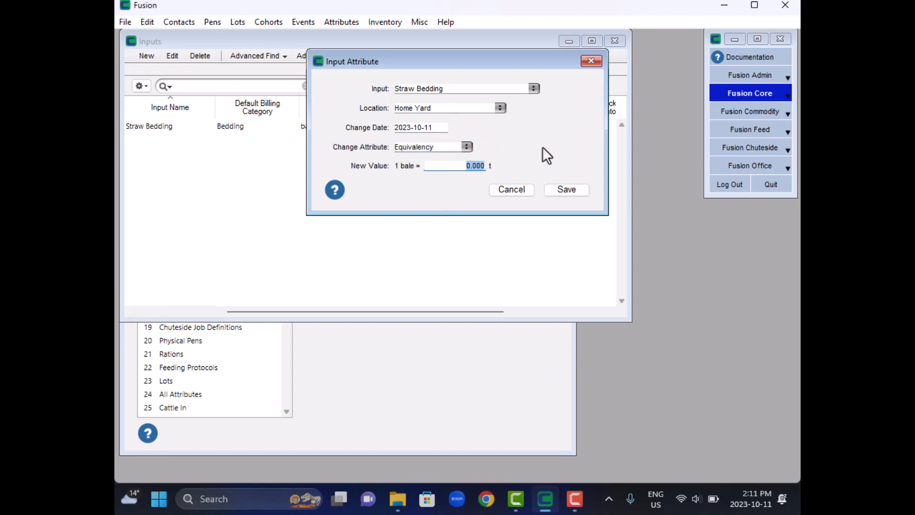
{"action": "type", "text": "0.528"}
{"action": "key", "text": "Tab"}
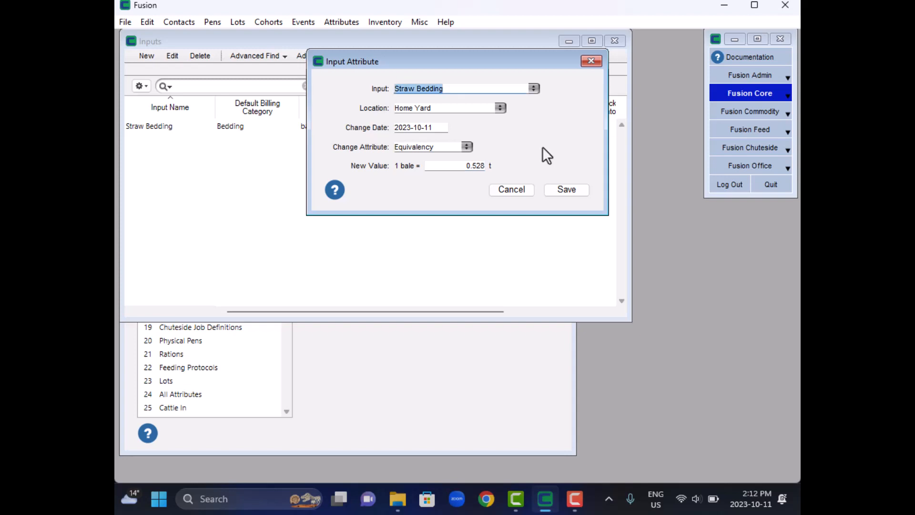
{"action": "left_click", "coordinate": [577, 188]}
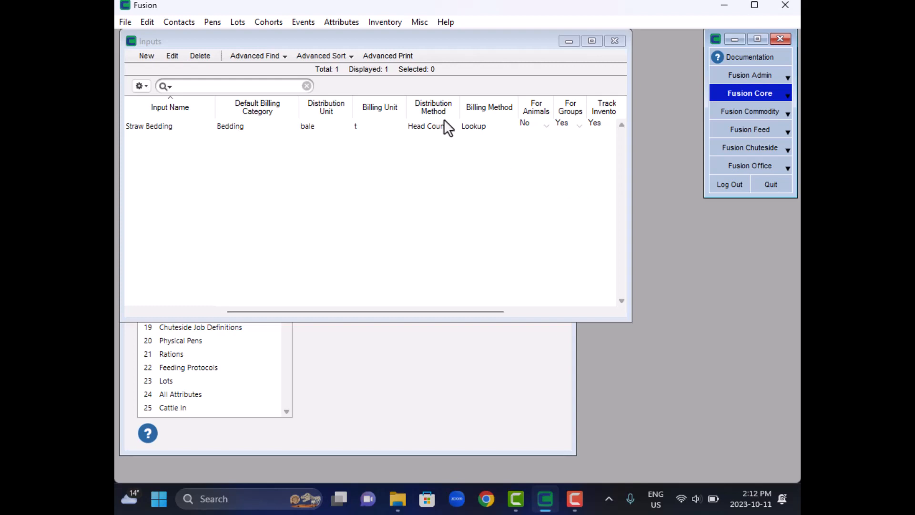
Add and save an Inventory Link attribute that links Straw Bedding at Home Yard to Straw
{"action": "left_click", "coordinate": [353, 27]}
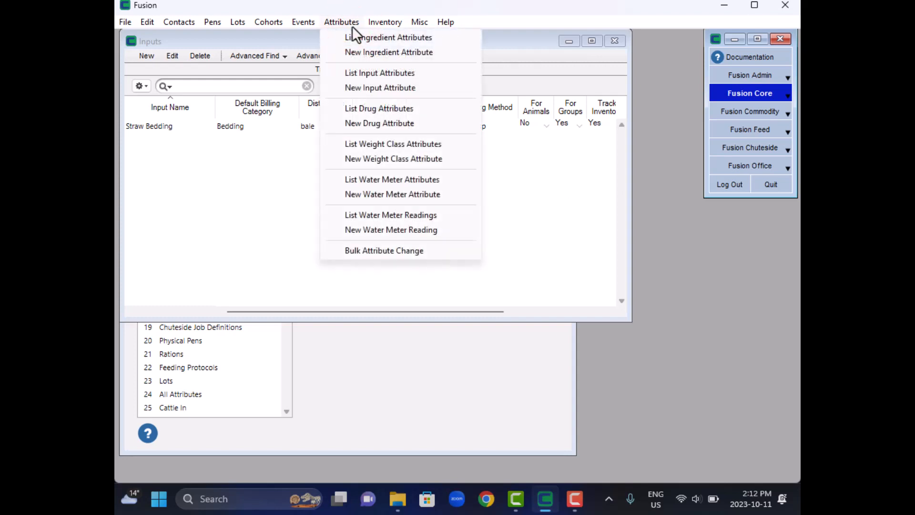
{"action": "left_click", "coordinate": [368, 87]}
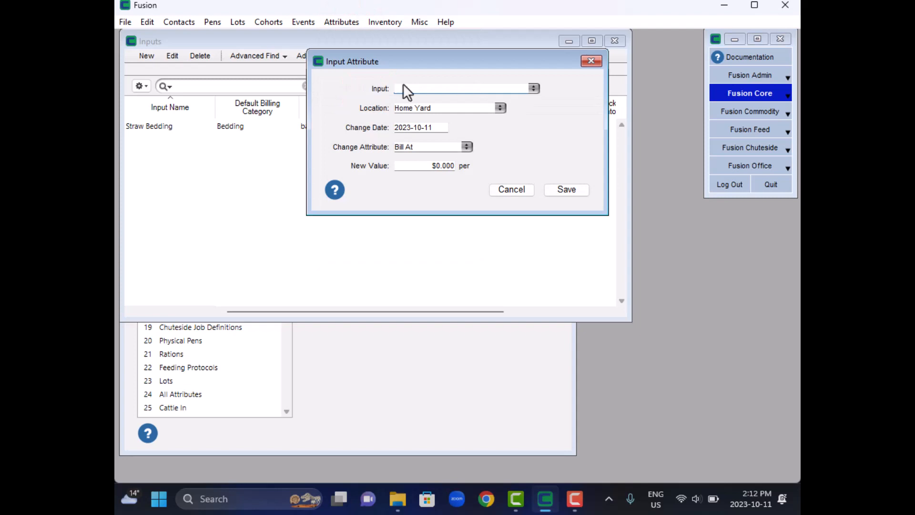
{"action": "type", "text": "Straw Bedding"}
{"action": "key", "text": "Tab"}
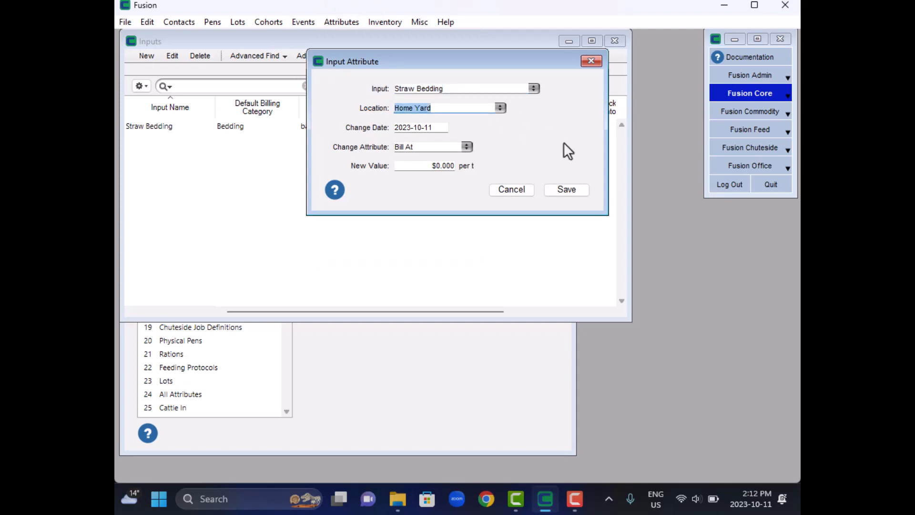
{"action": "key", "text": "Tab"}
{"action": "left_click", "coordinate": [469, 149]}
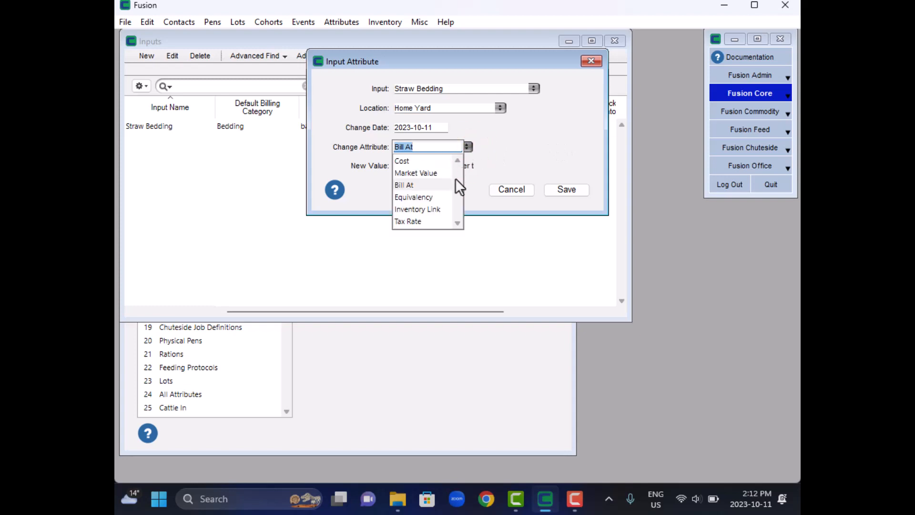
{"action": "left_click", "coordinate": [433, 210]}
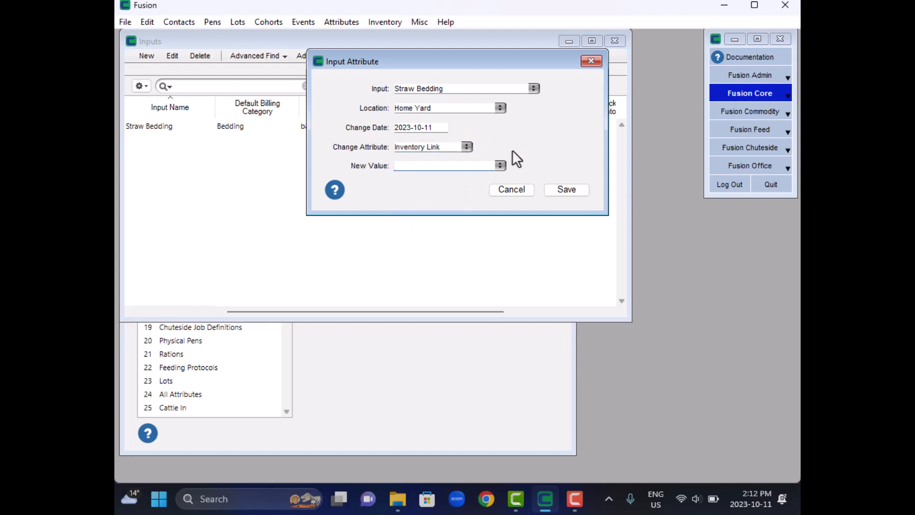
{"action": "left_click", "coordinate": [502, 164]}
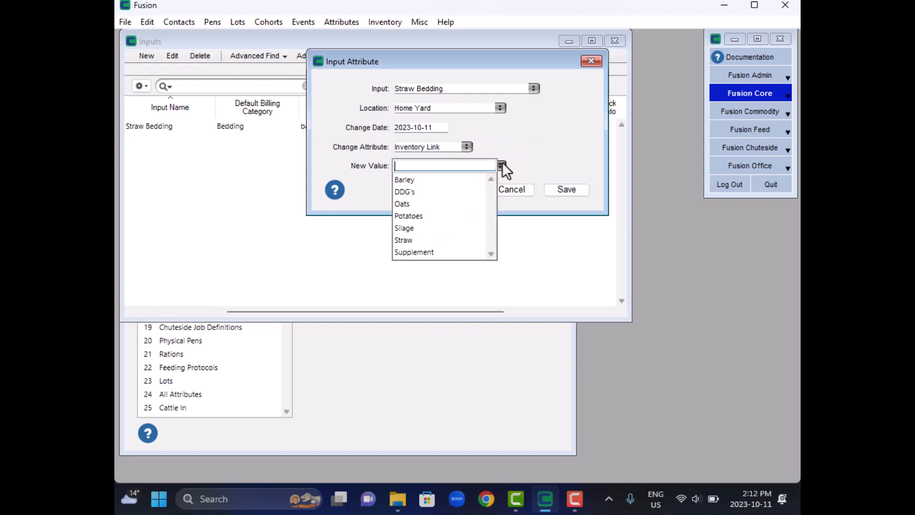
{"action": "left_click", "coordinate": [412, 240]}
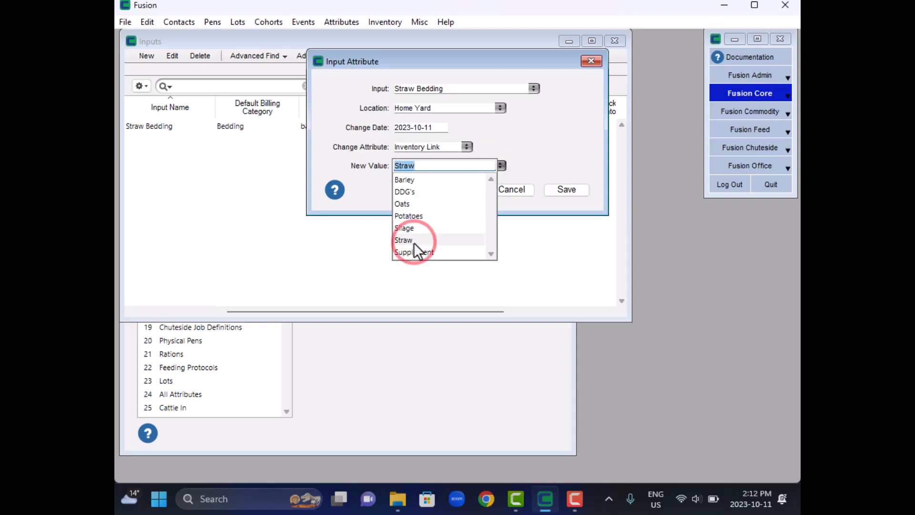
{"action": "left_click", "coordinate": [542, 141]}
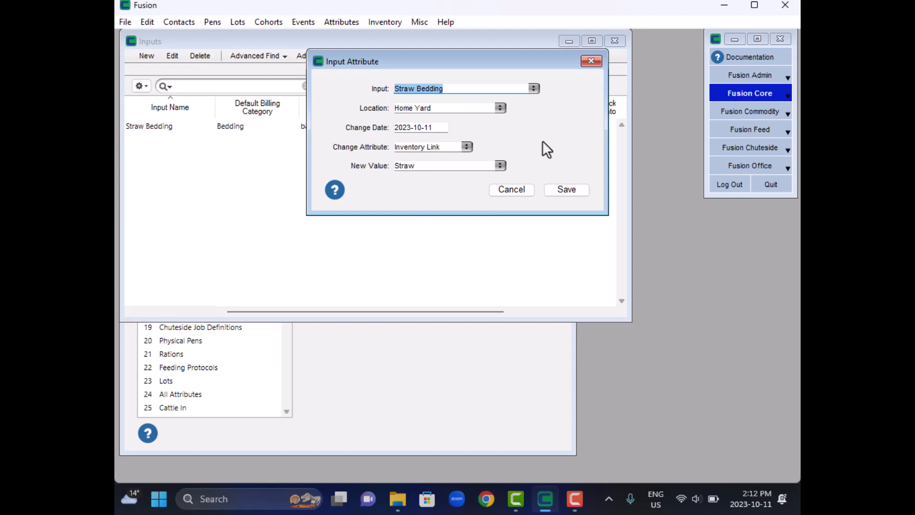
{"action": "left_click", "coordinate": [567, 190]}
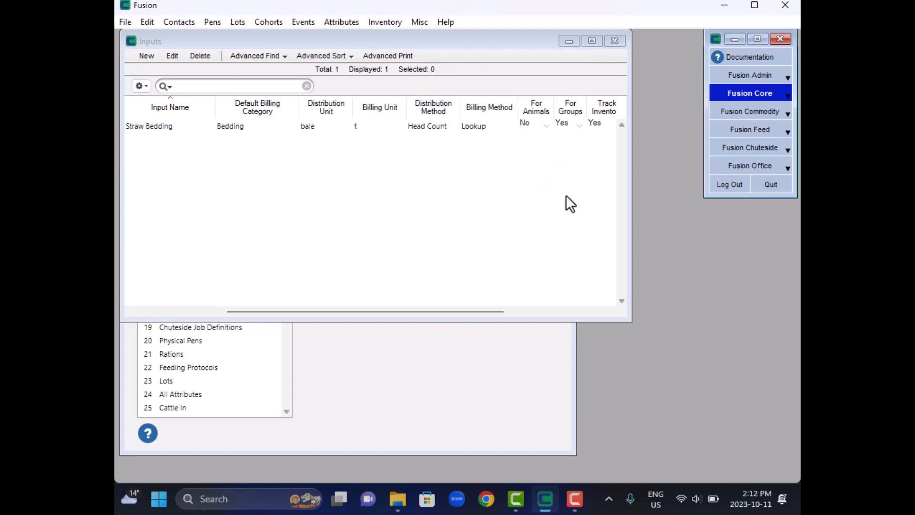